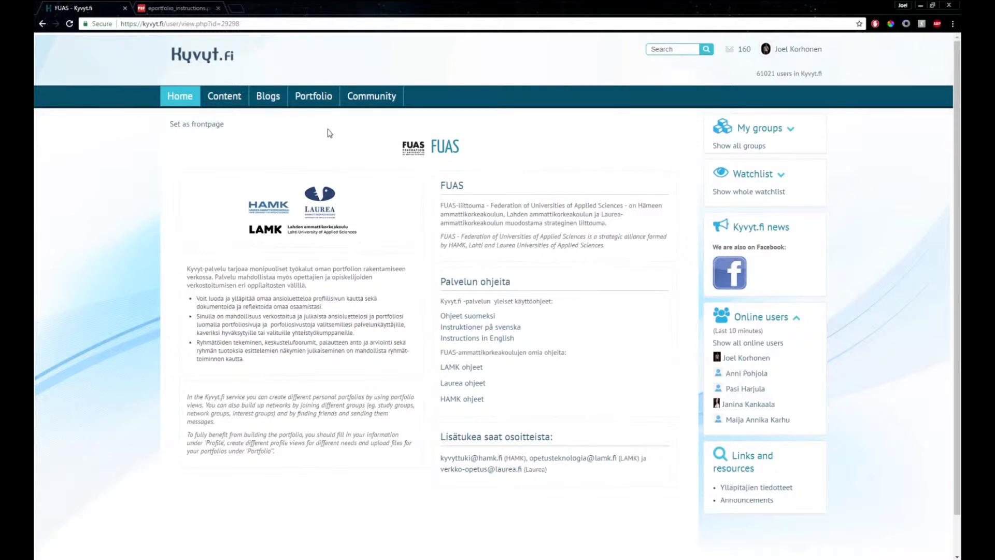
Step: Create a new portfolio page and title it with the owner's full name followed by "- Portfolio"
mouse_move(330, 97)
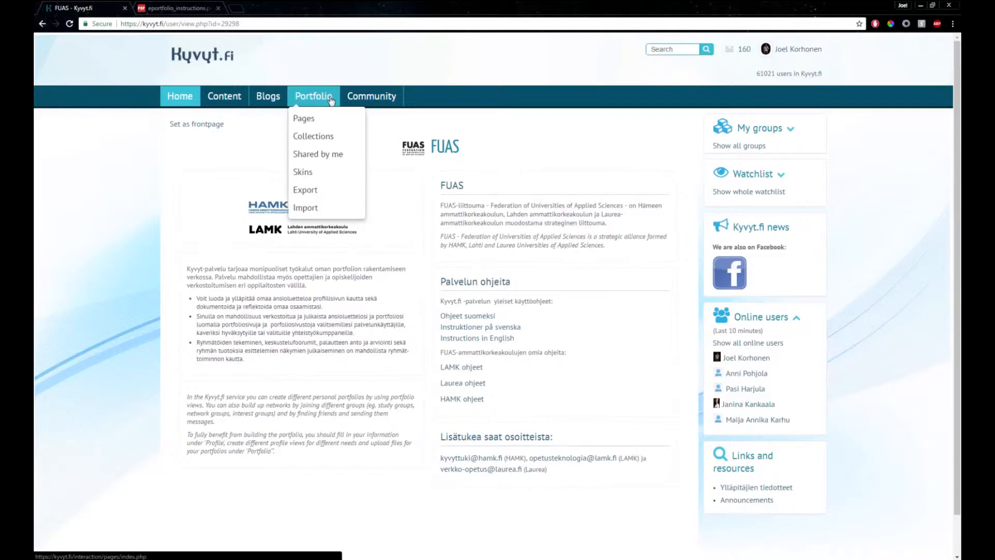
left_click(328, 120)
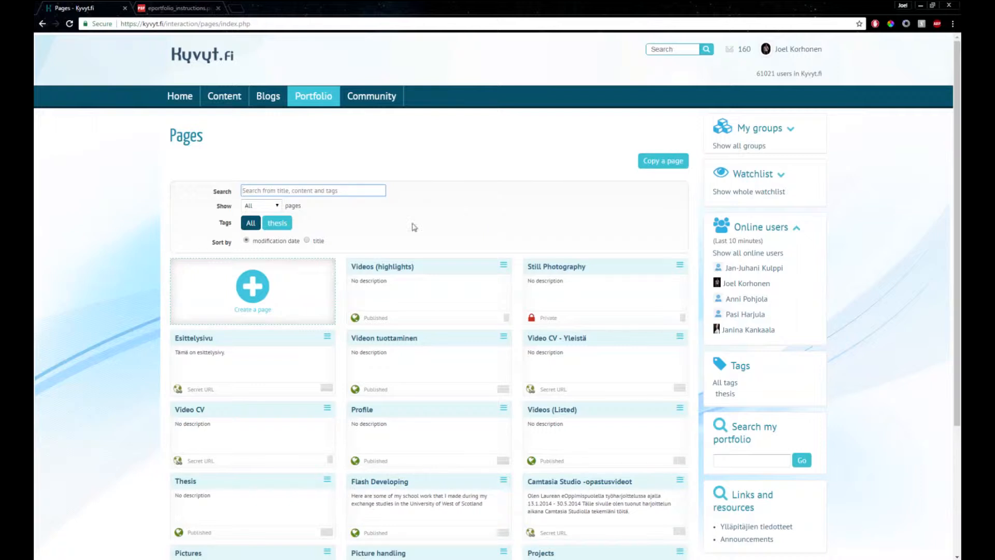
left_click(248, 297)
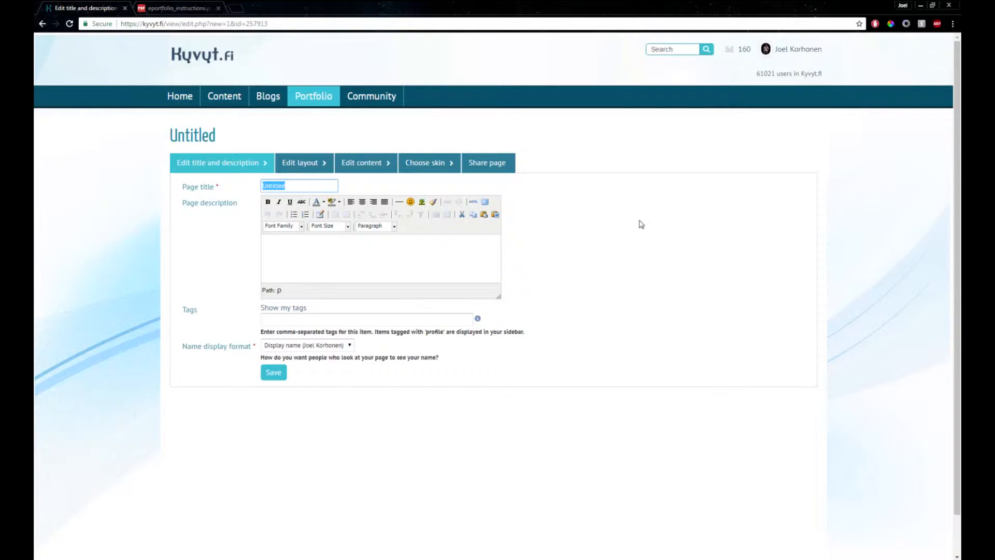
type("Joel Korhonen - Portfolio")
key("Tab")
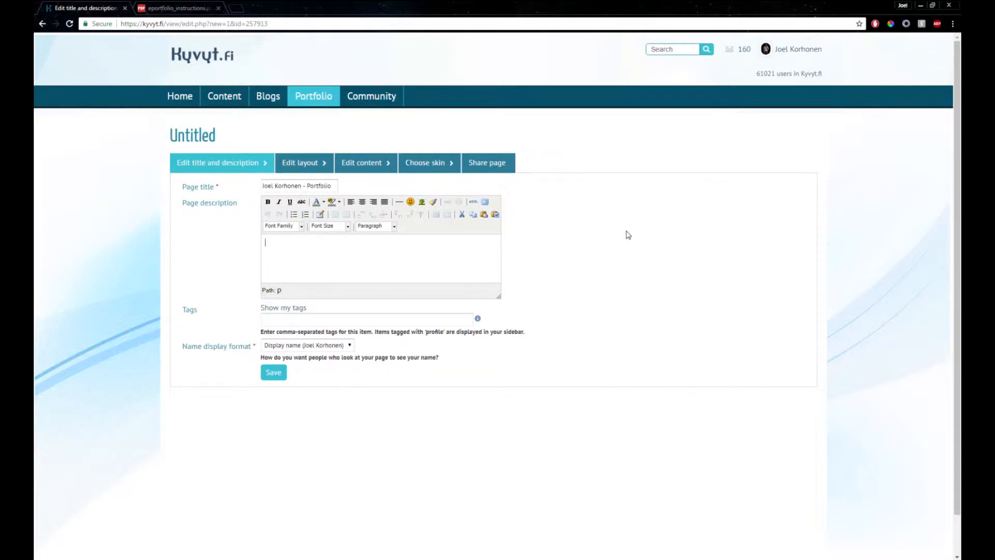
Step: Examine the tags field and name display format options, comparing them with how the author's name appears on the existing public page
left_click(295, 322)
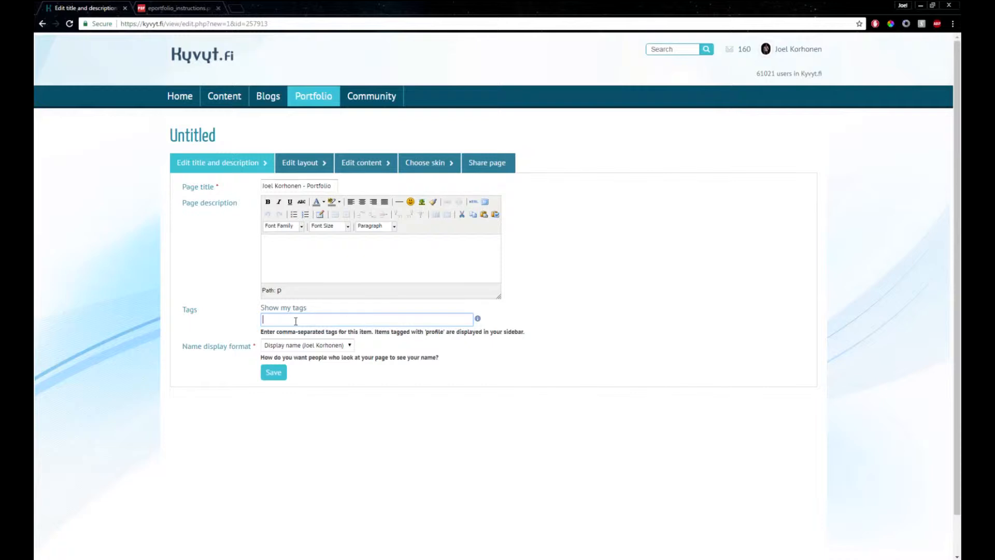
left_click(335, 345)
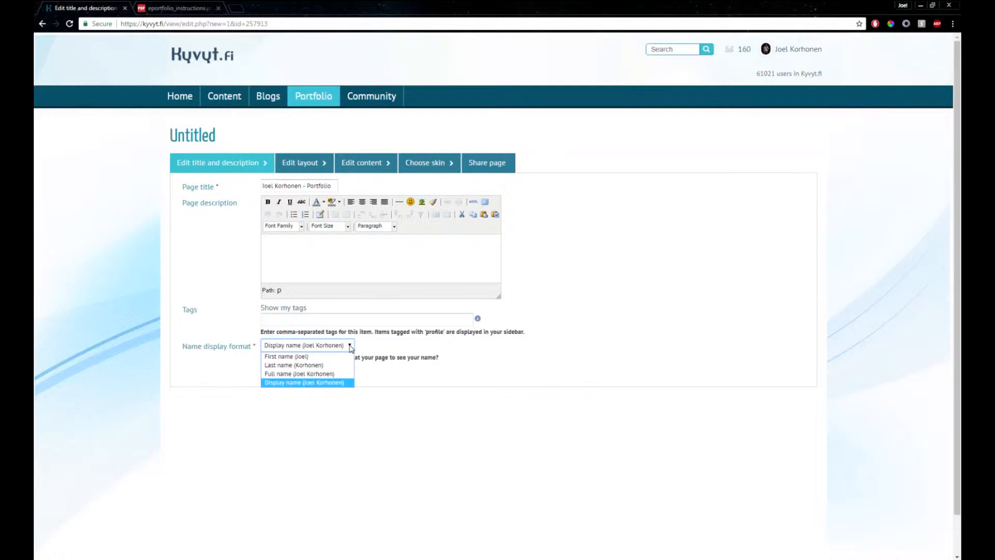
left_click(350, 348)
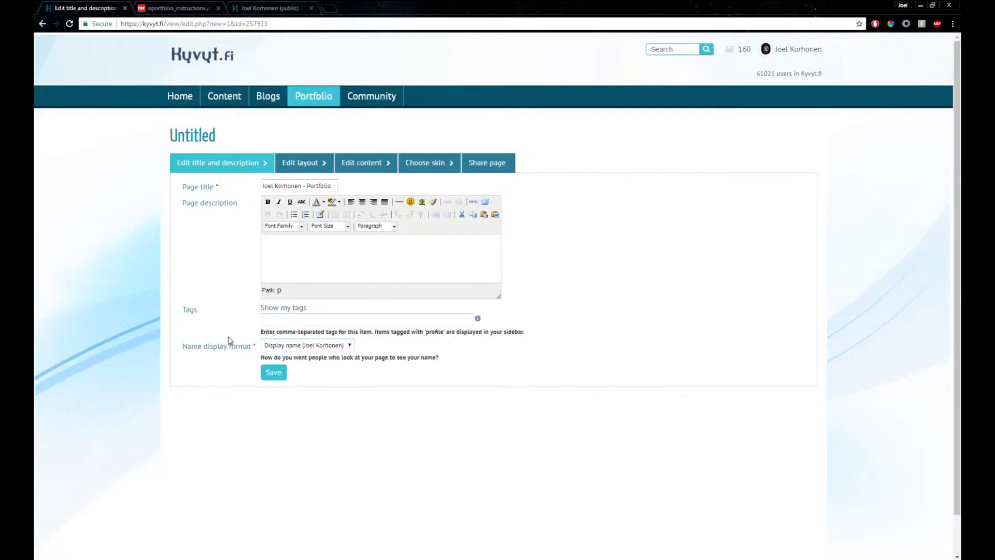
left_click(272, 6)
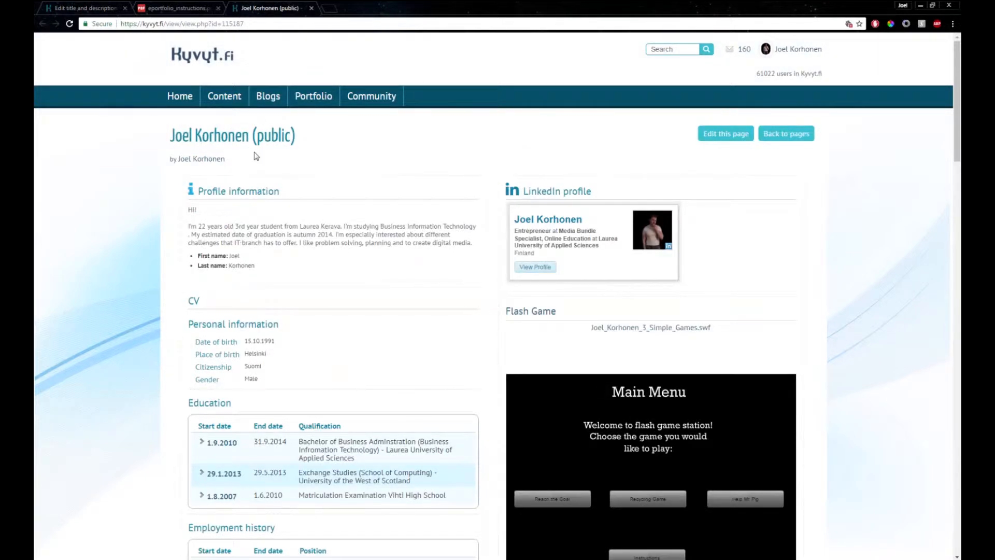
left_click(107, 6)
left_click_drag(186, 345, 257, 357)
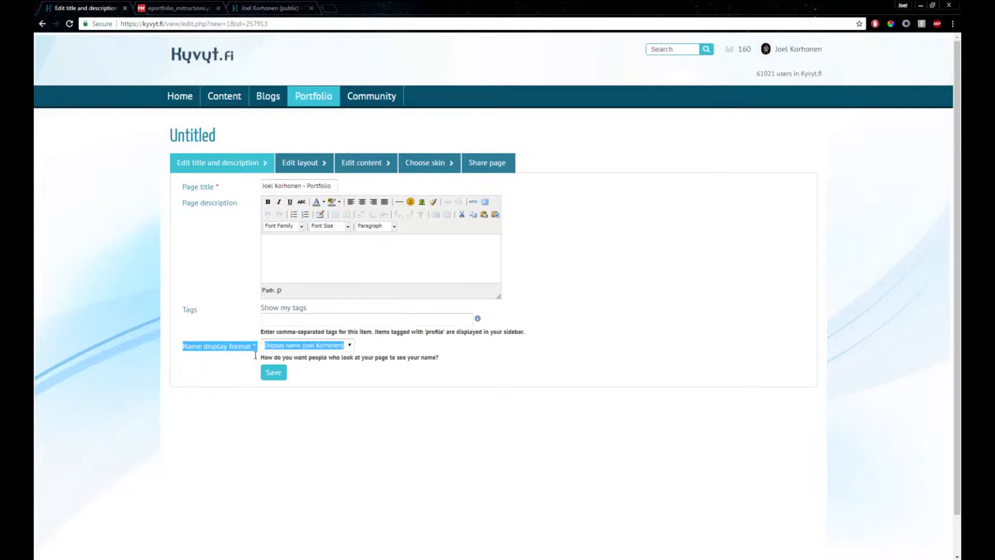
left_click(243, 7)
left_click_drag(167, 161, 254, 159)
left_click(254, 160)
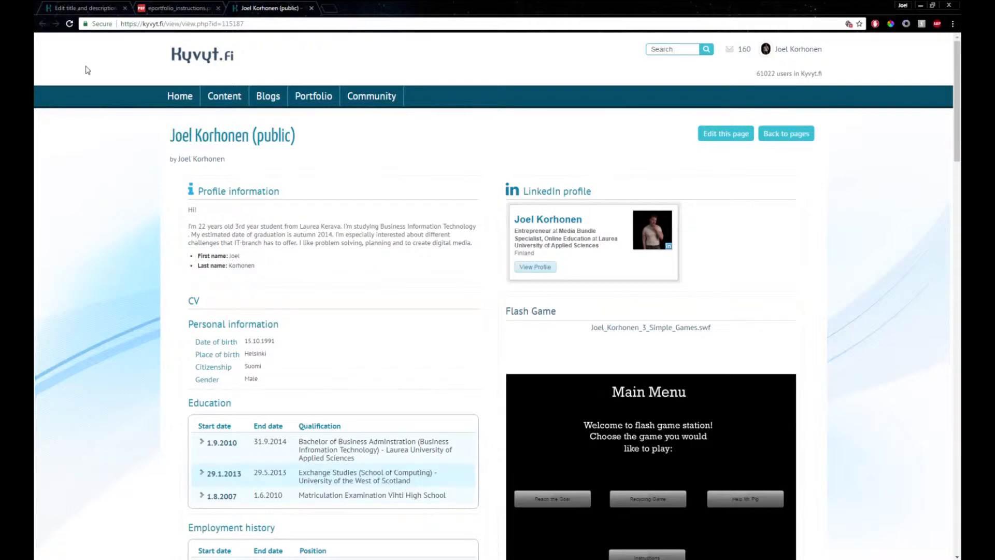
left_click(77, 7)
left_click(349, 346)
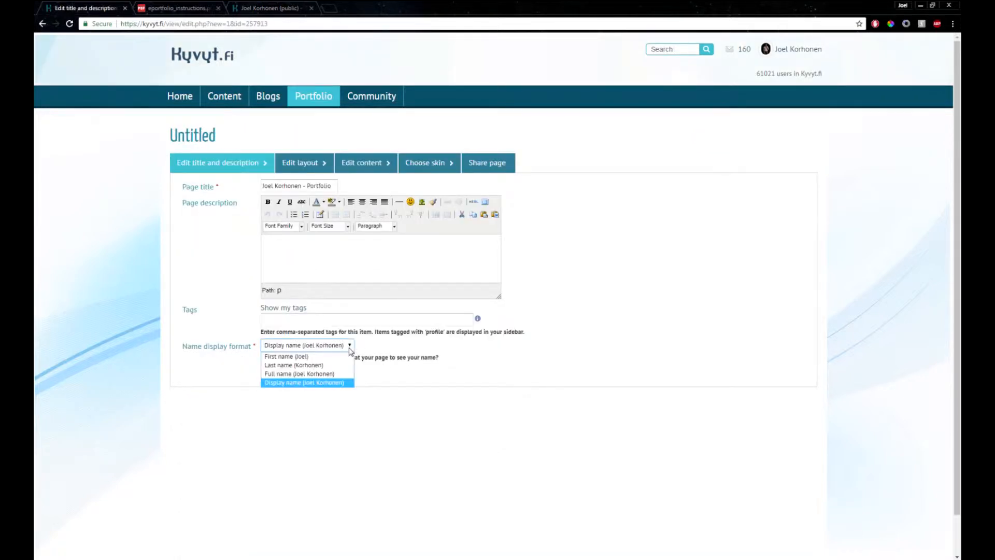
left_click(349, 347)
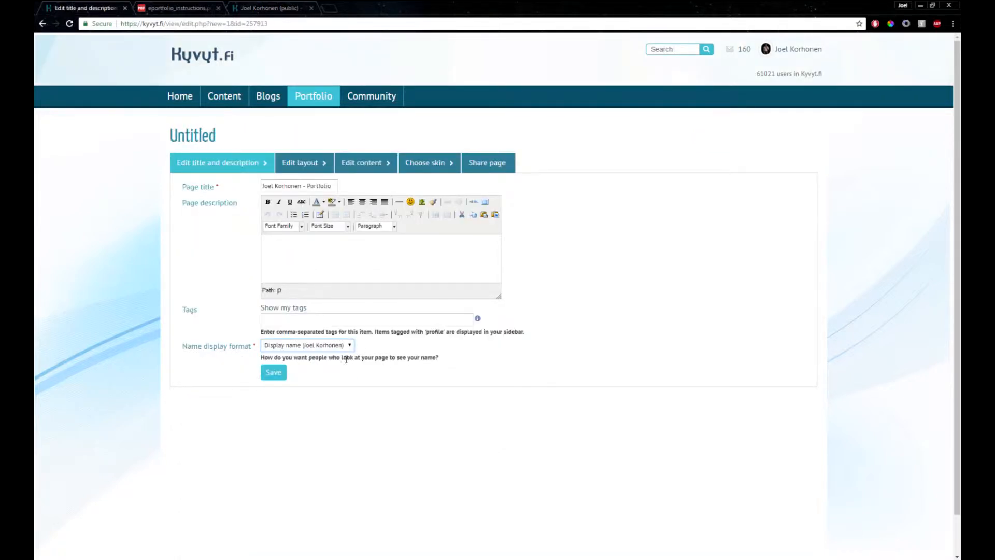
Step: Save the page's title details and apply the two-column layout with a wider left column
left_click(274, 374)
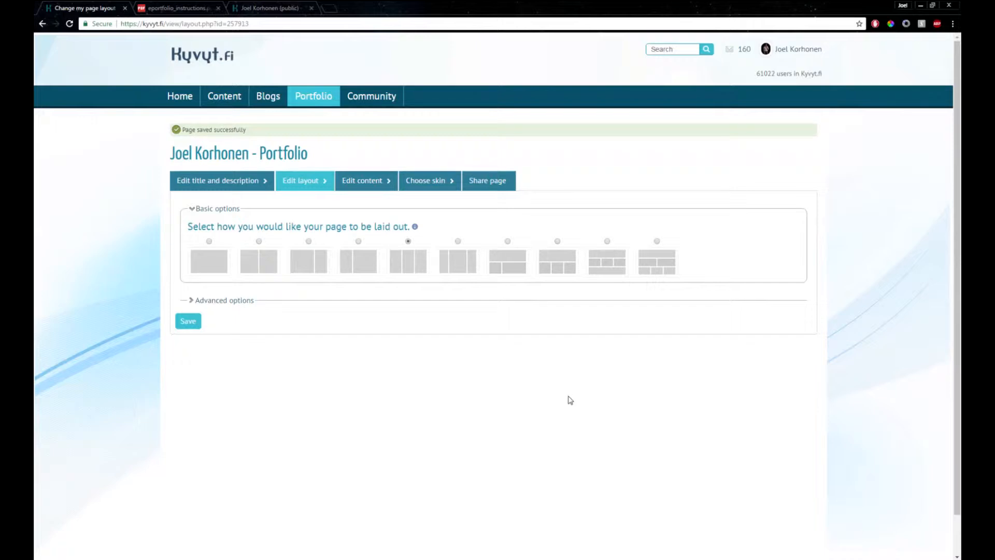
left_click(315, 270)
left_click(194, 323)
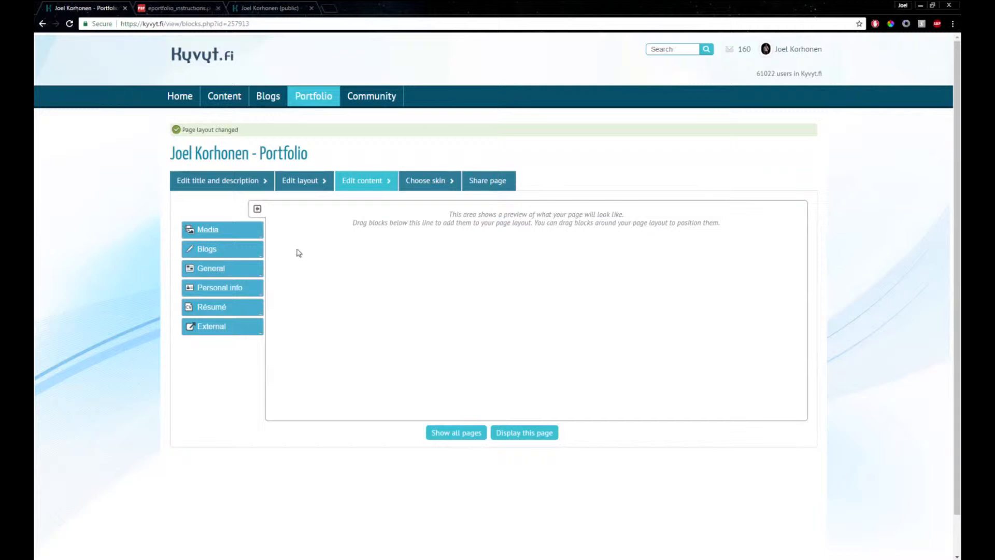
Step: Add an Image block from the media blocks to the page's wide left column
left_click(253, 235)
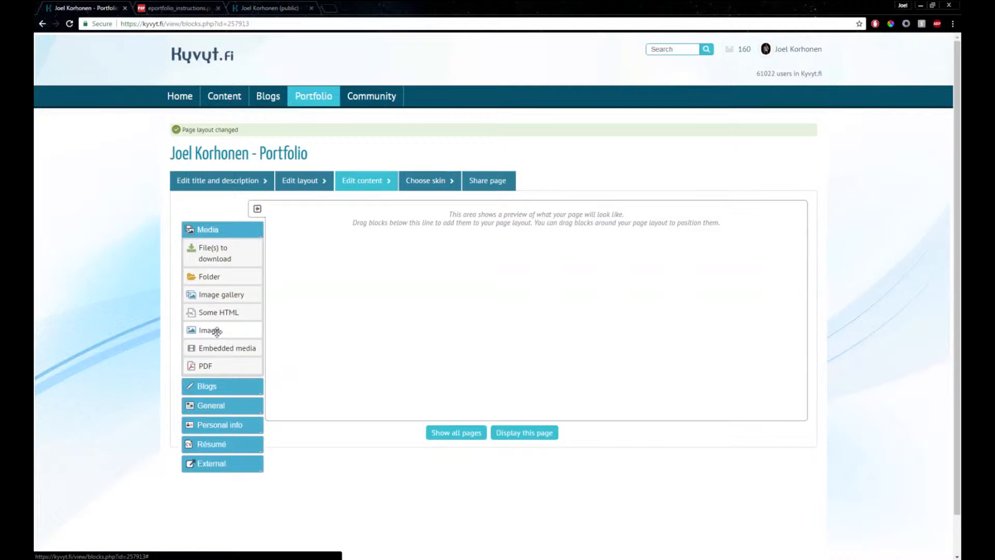
left_click_drag(217, 331, 442, 245)
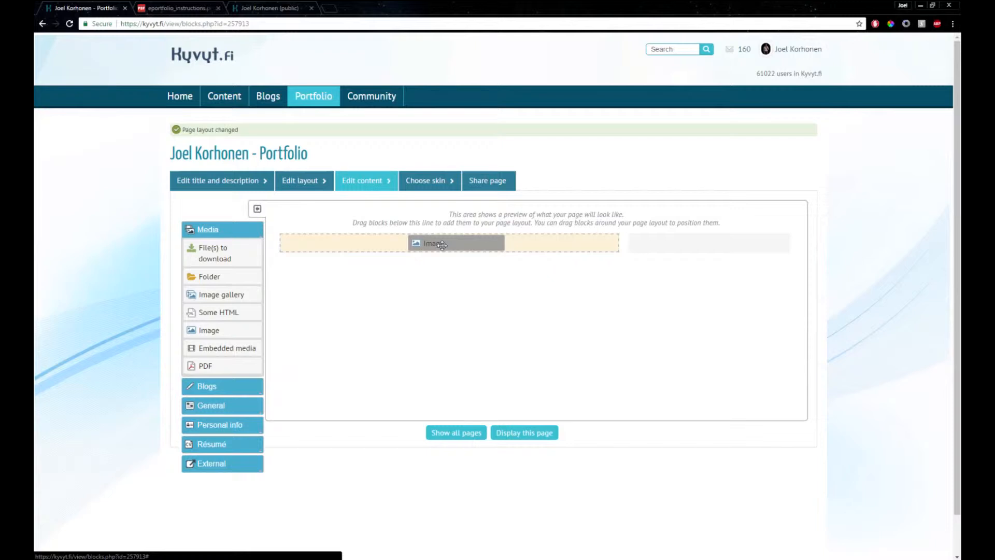
left_click_drag(441, 245, 442, 247)
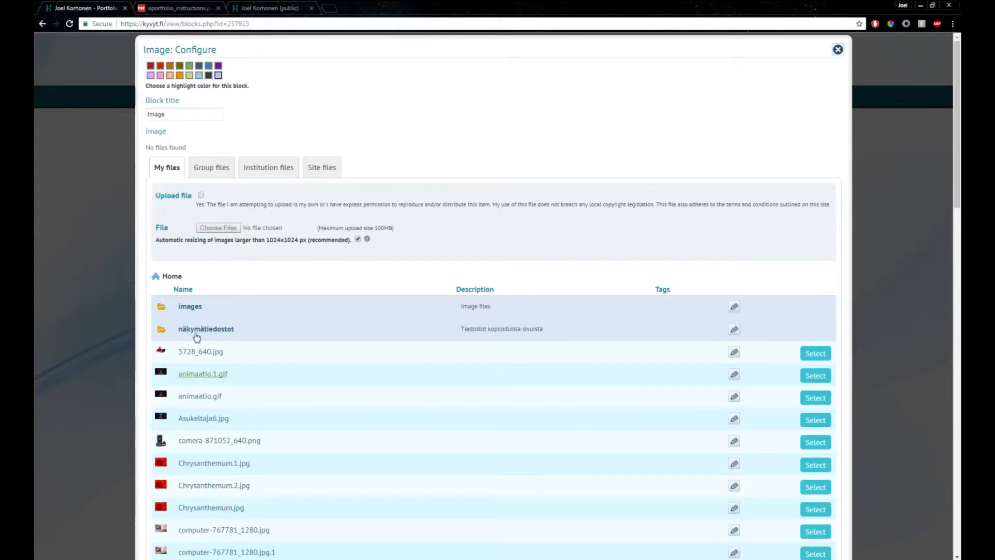
Step: Accept the upload declaration and upload Signature_Small2.jpg from the Laurea pictures folder for the image block
scroll(195, 296, "down", 6)
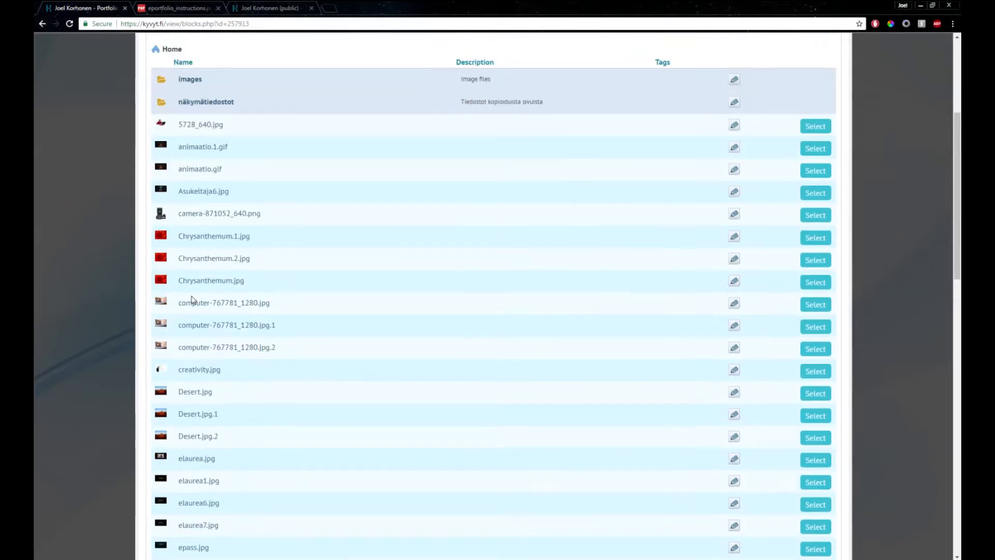
scroll(330, 102, "up", 7)
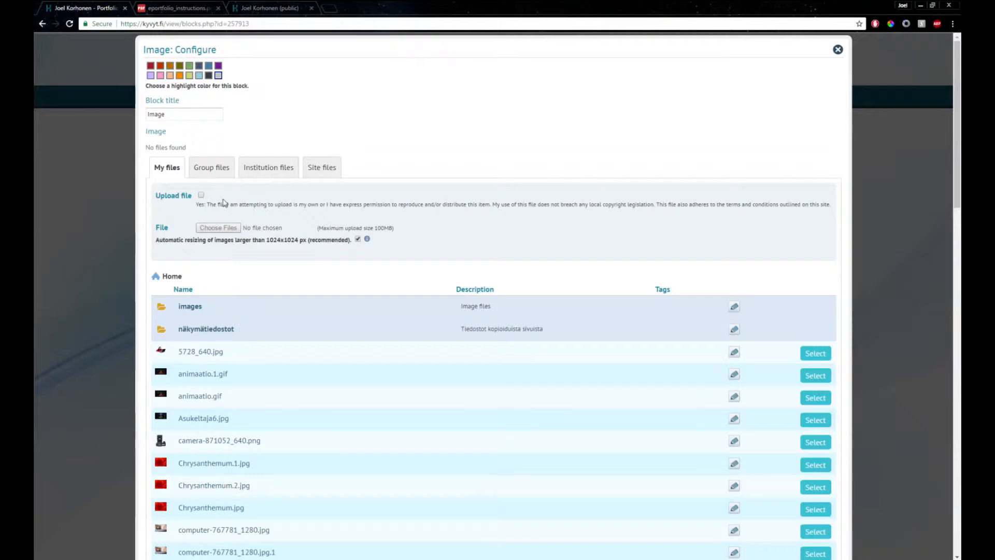
left_click(202, 195)
left_click(226, 229)
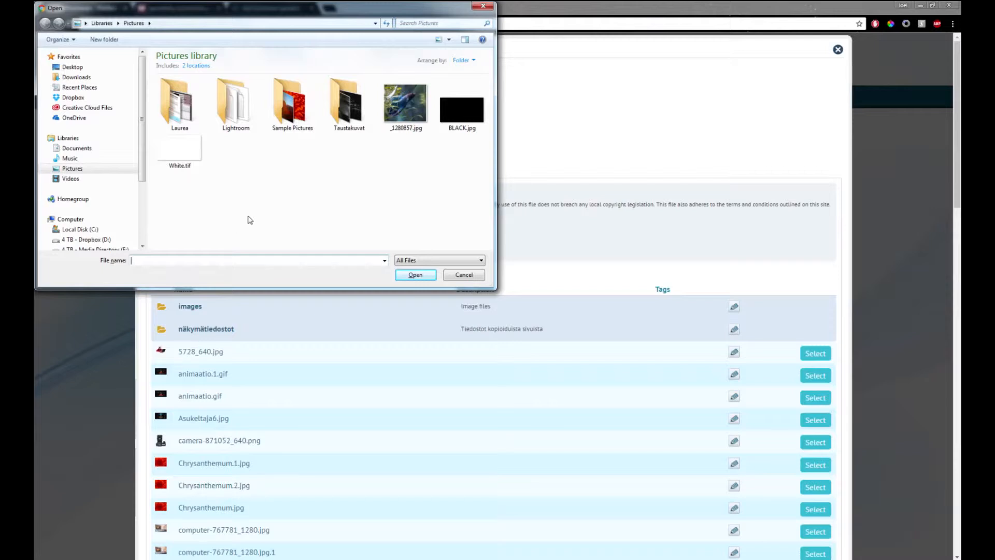
left_click_drag(308, 18, 313, 19)
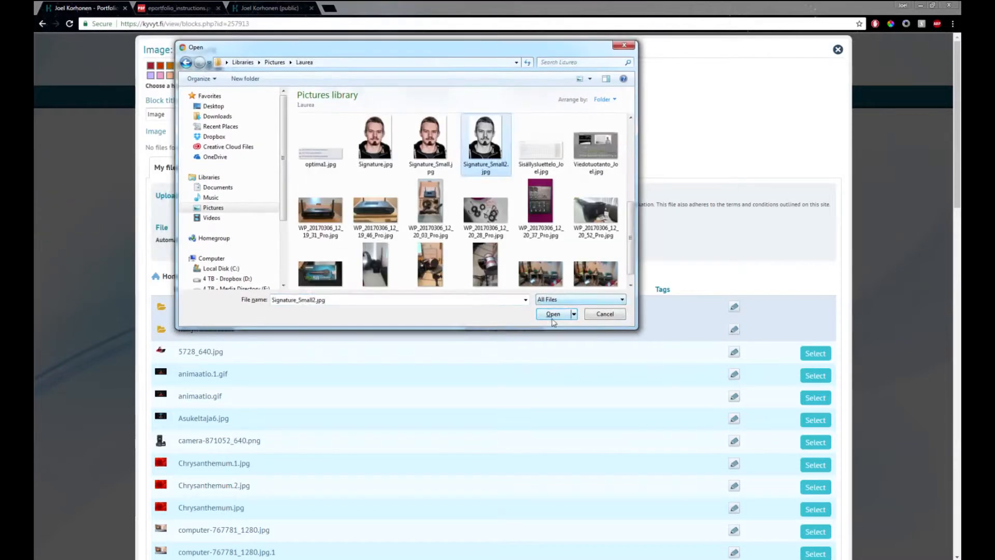
left_click(551, 314)
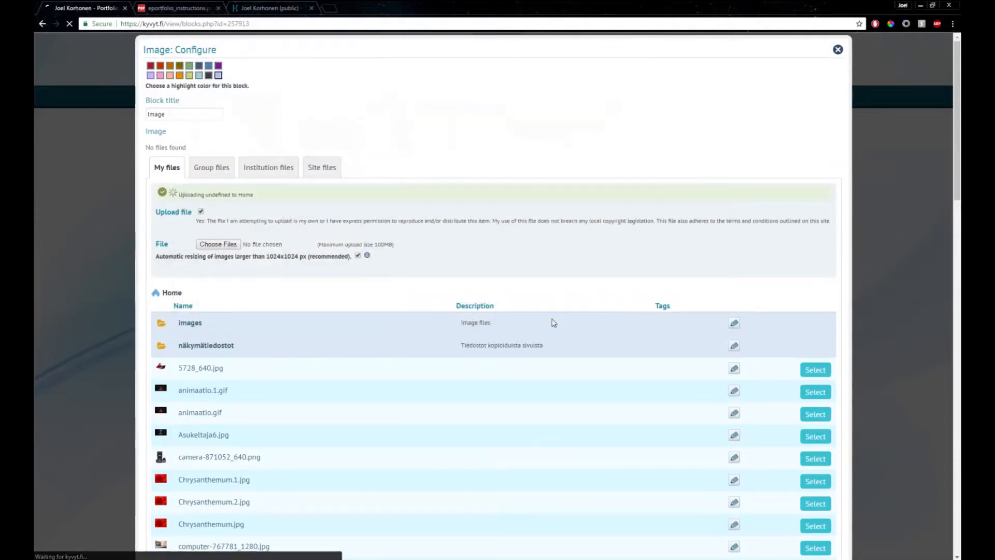
Step: Title the image block with the owner's full name, save it, and move it to the narrow right column
double_click(204, 117)
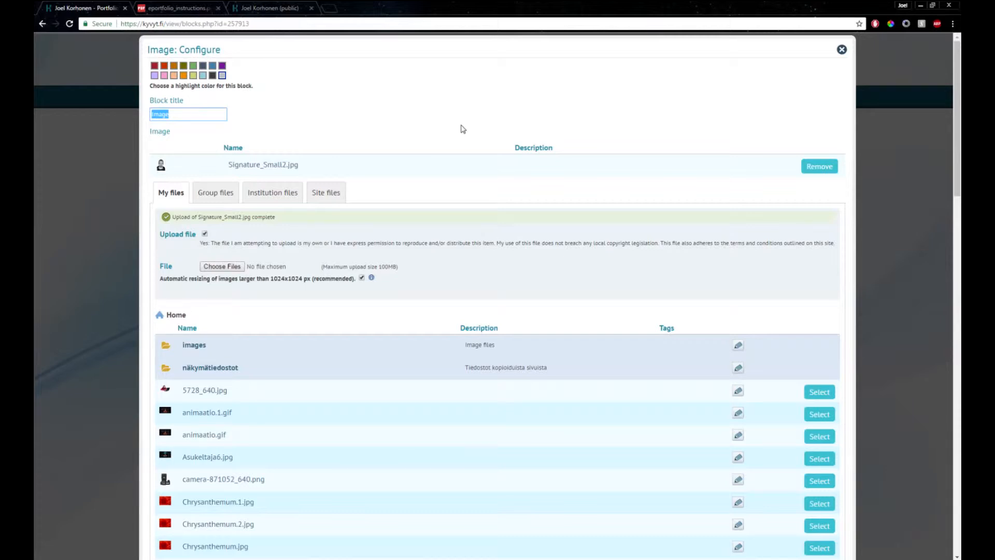
type("Joel Korhonen")
left_click_drag(956, 94, 958, 480)
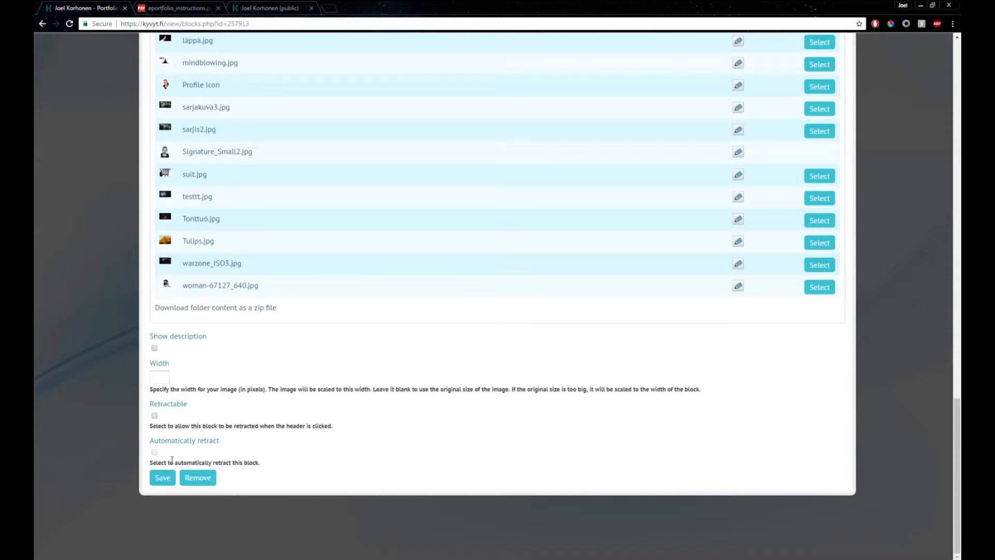
left_click(163, 478)
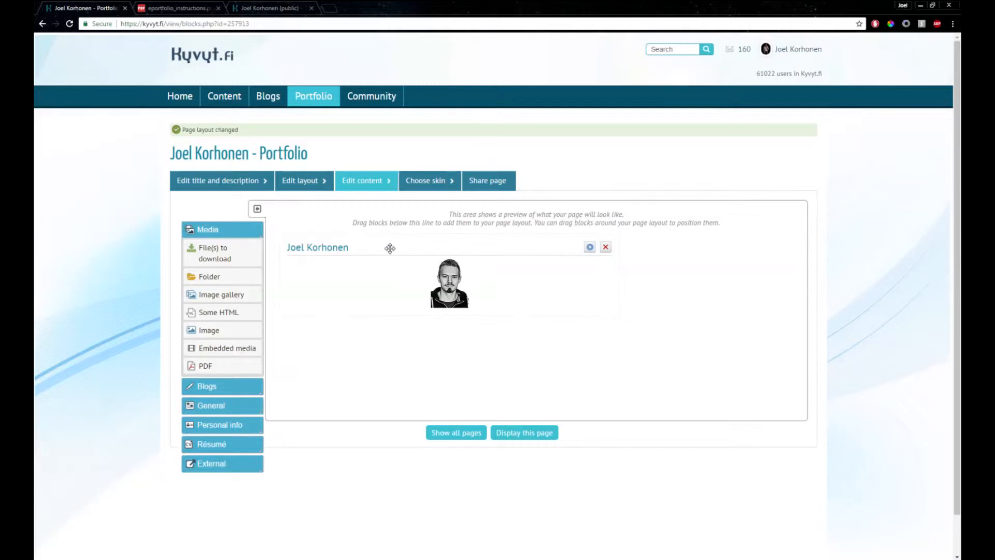
left_click_drag(390, 248, 452, 224)
left_click_drag(438, 248, 722, 248)
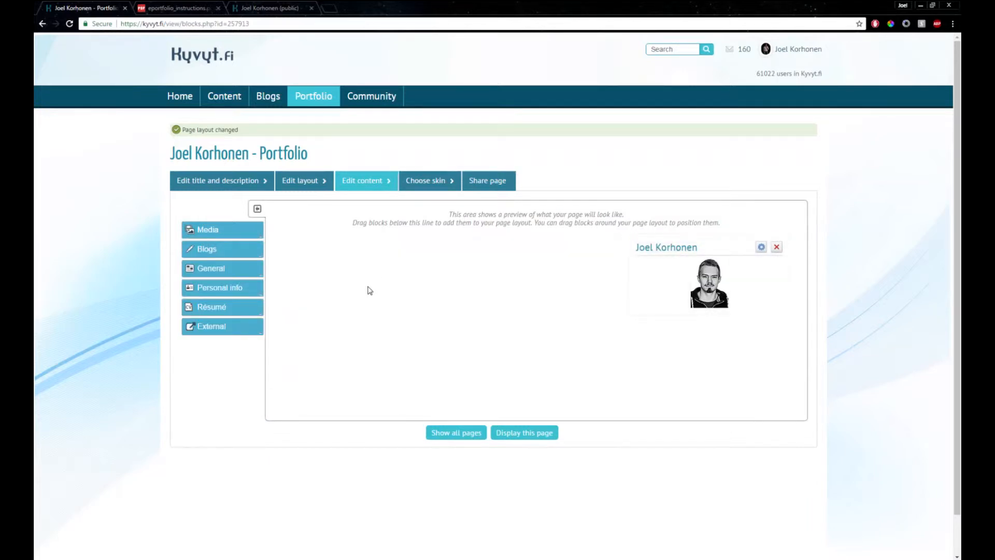
Step: Add a Text box block titled "About me" to the wide left column, paste the personal introduction as its content, and save it
left_click(216, 272)
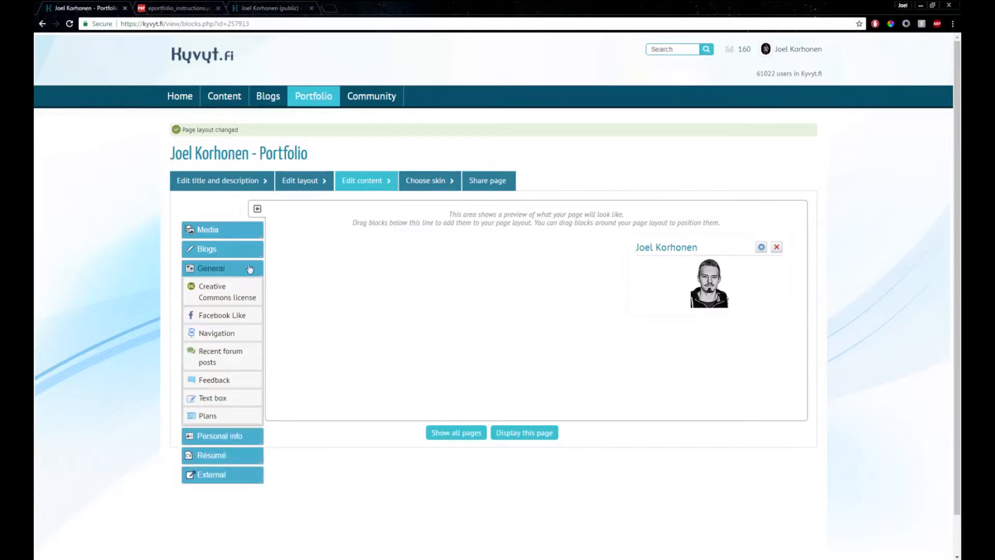
left_click_drag(203, 398, 471, 257)
type("About me")
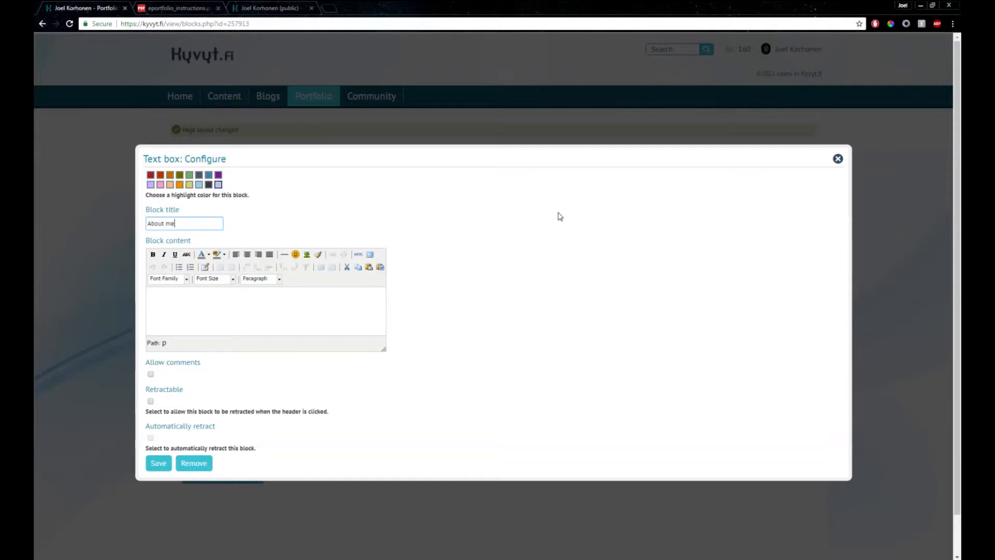
left_click(195, 294)
key("ctrl+v")
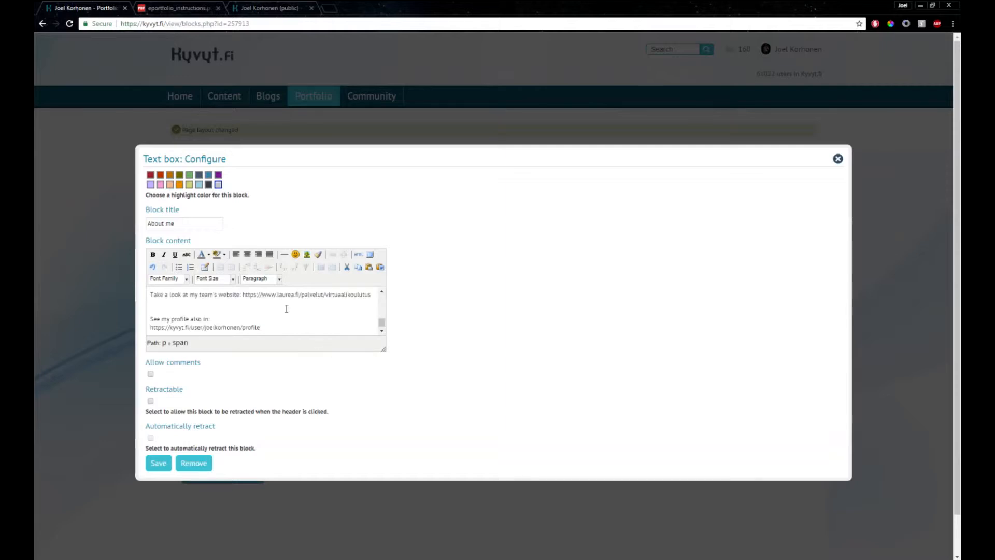
left_click_drag(382, 327, 382, 296)
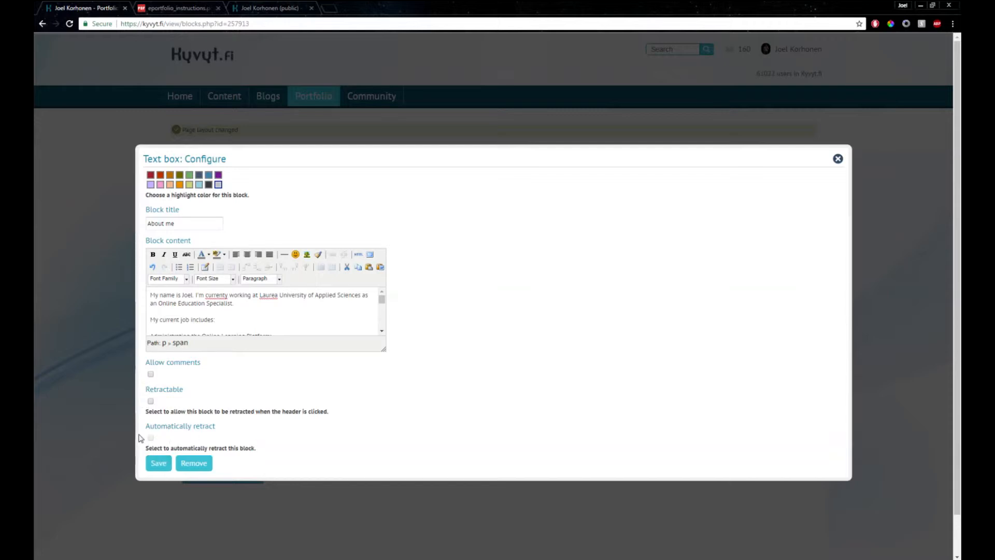
left_click(159, 464)
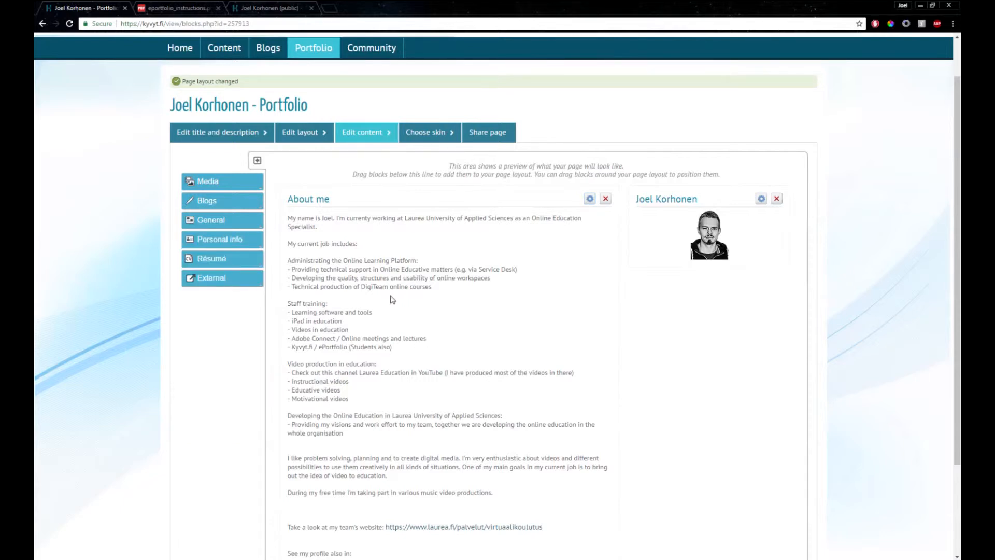
Step: Add a Single CV+ résumé field block below the portrait in the narrow column, using the CV+ in English résumé
left_click(232, 263)
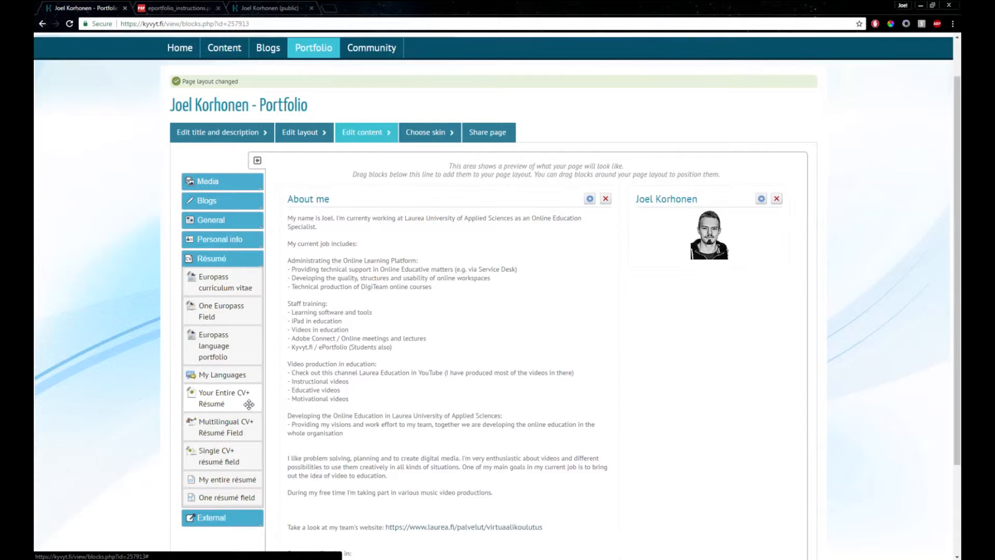
left_click_drag(206, 459, 698, 283)
left_click(195, 308)
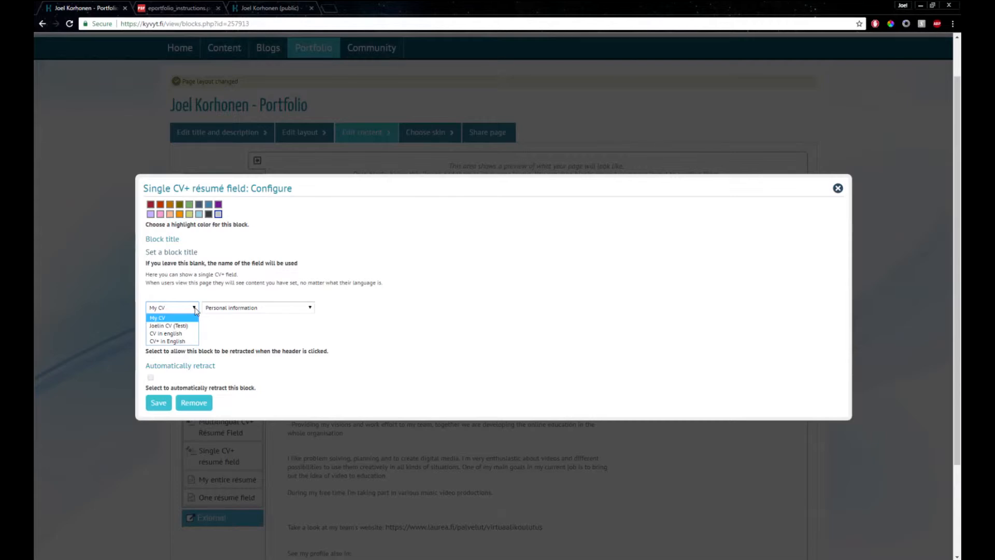
left_click(182, 342)
Step: Set the block to show Employment history, save it, and move it above the About me block in the wide column
left_click(312, 309)
left_click(312, 309)
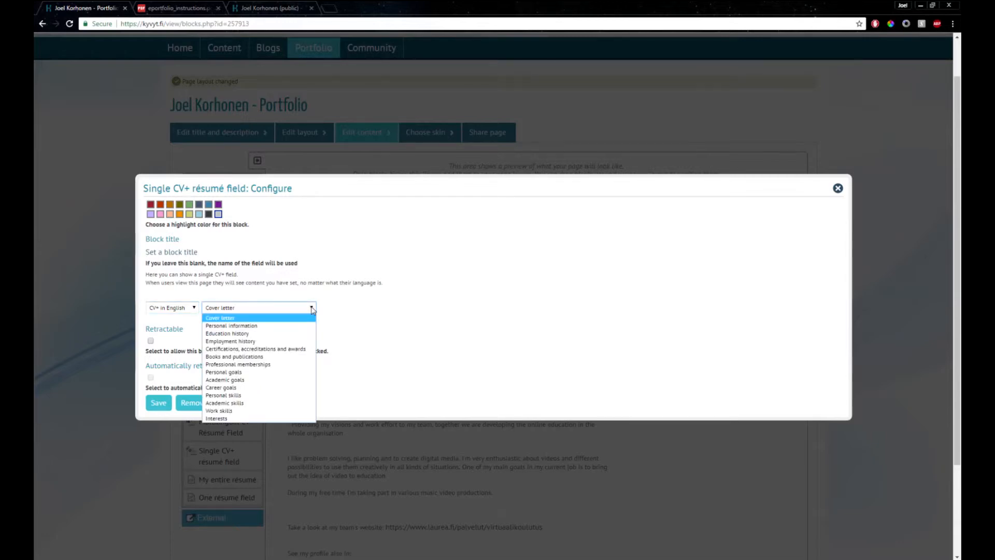
left_click(300, 341)
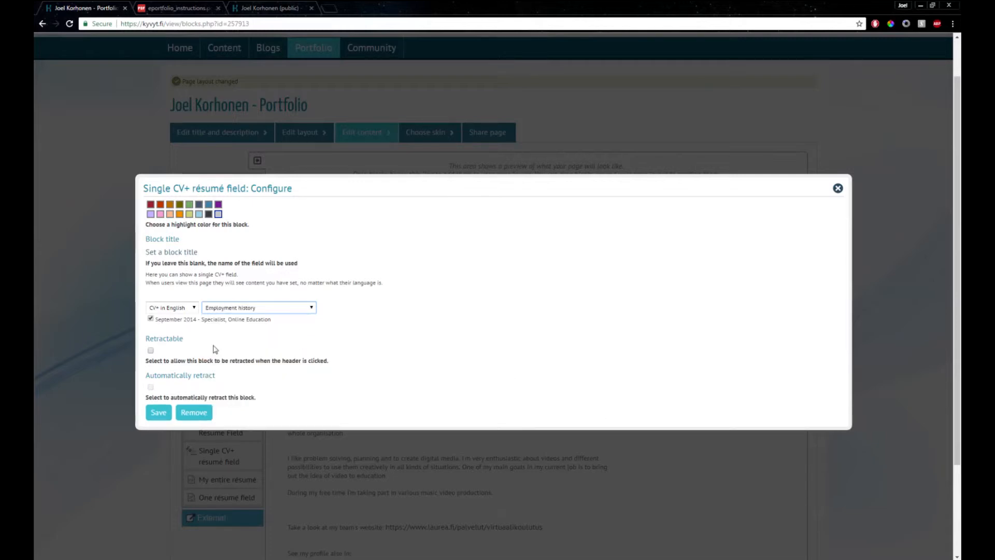
left_click(158, 413)
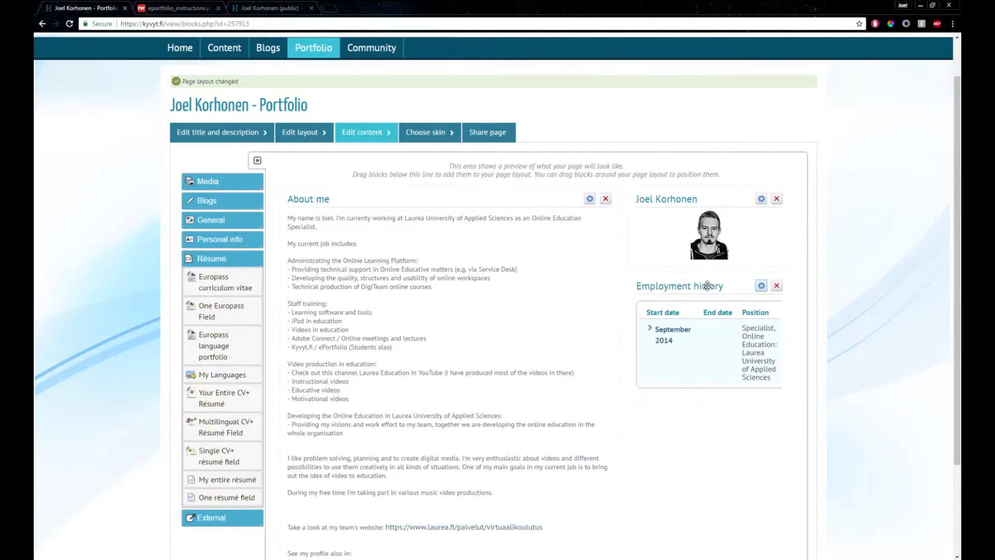
left_click_drag(708, 286, 331, 196)
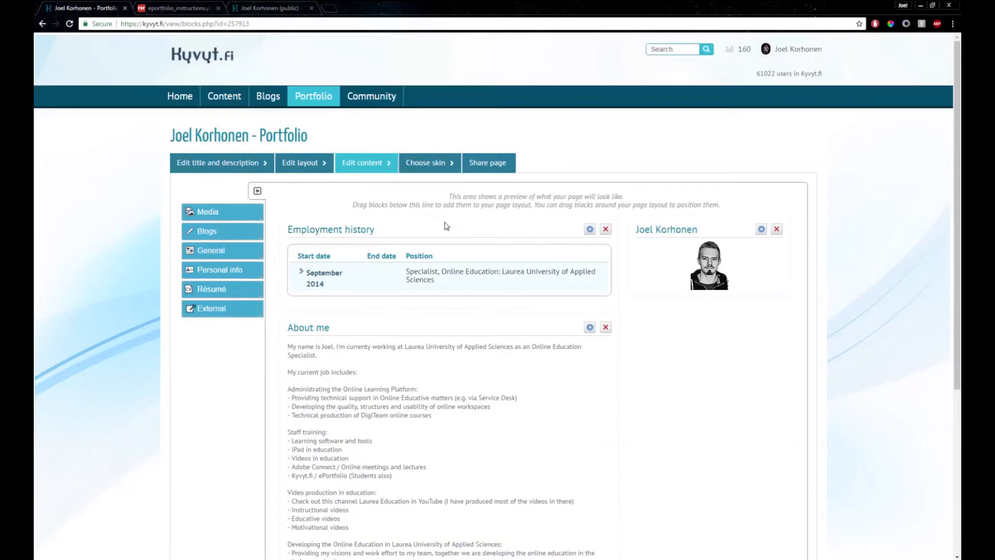
Step: Apply the Orange site skin to the page, save it, and look over the resulting page
left_click(432, 164)
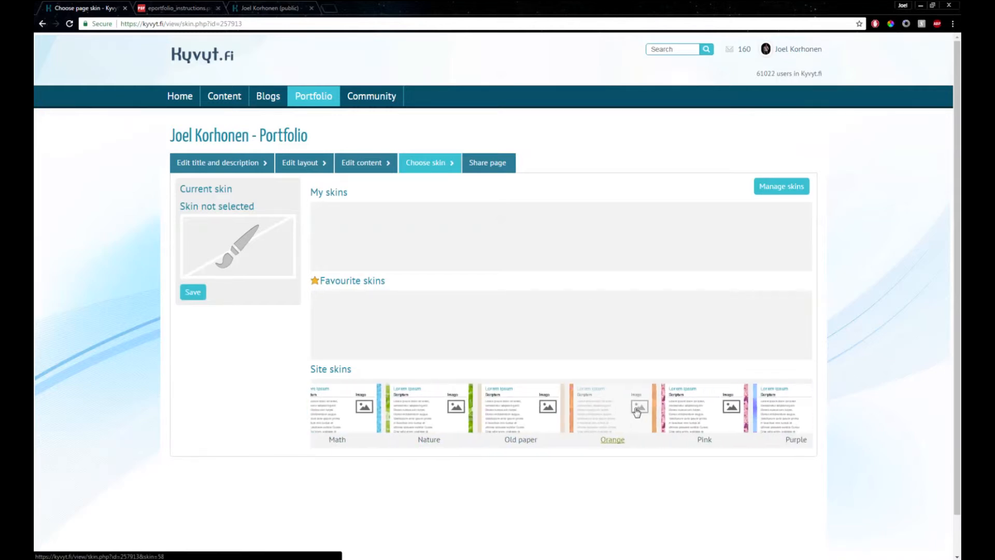
left_click(633, 409)
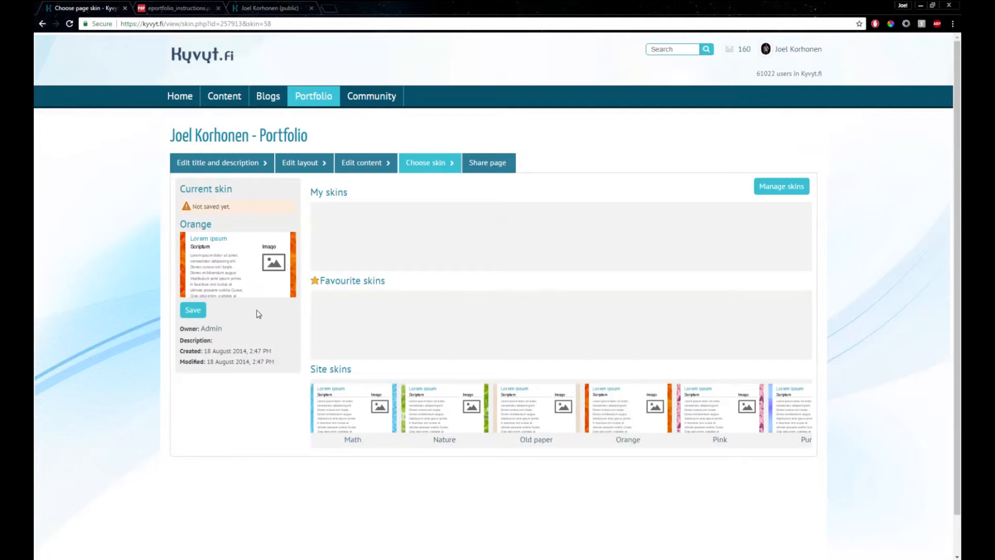
left_click(193, 311)
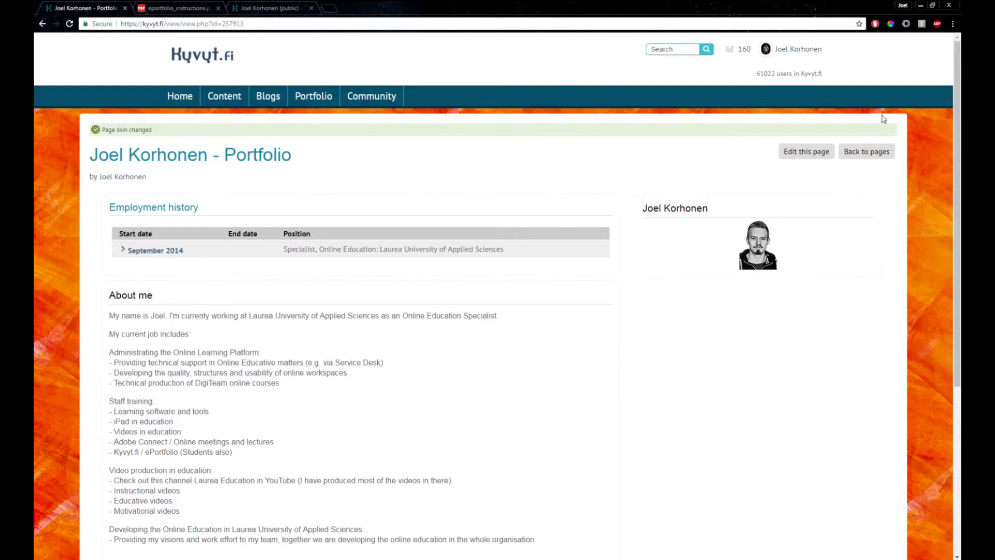
scroll(933, 492, "down", 5)
scroll(931, 513, "up", 5)
Step: Return to editing the page and add a secret URL to its sharing access list
left_click(806, 156)
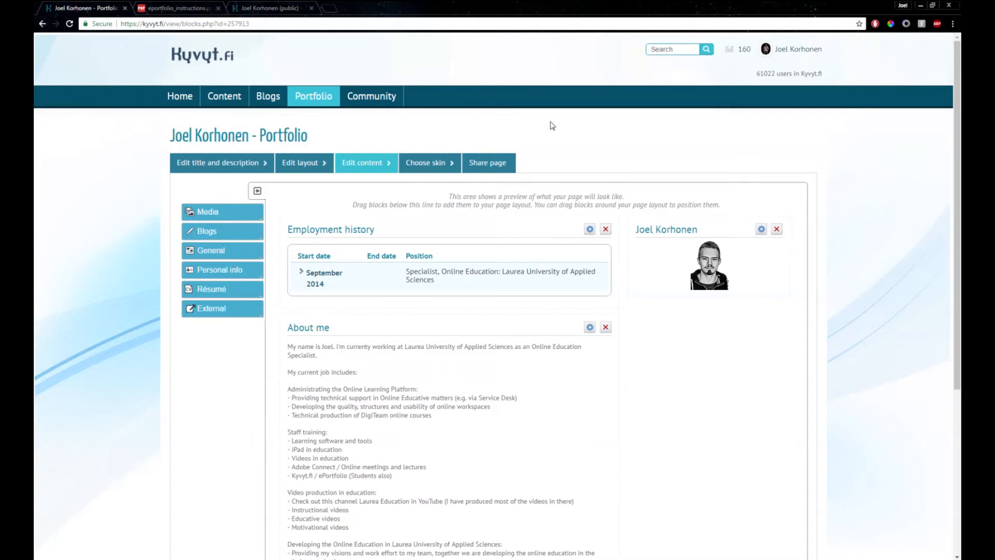
left_click(485, 161)
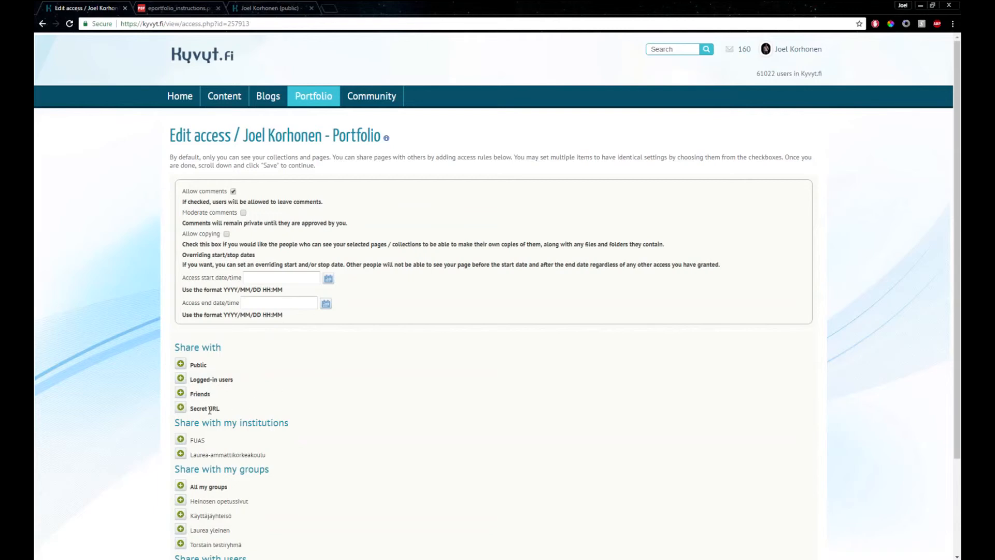
scroll(368, 322, "down", 1)
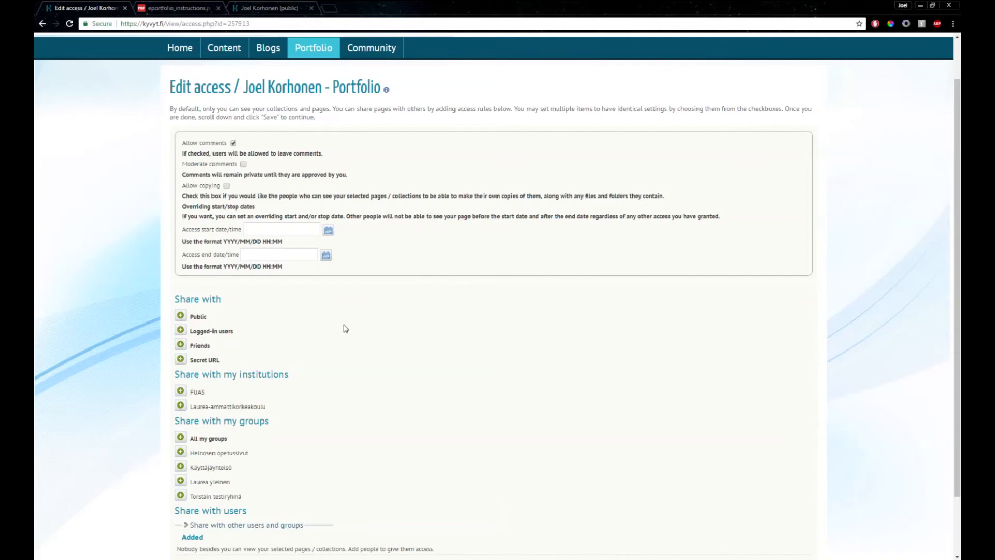
left_click(181, 360)
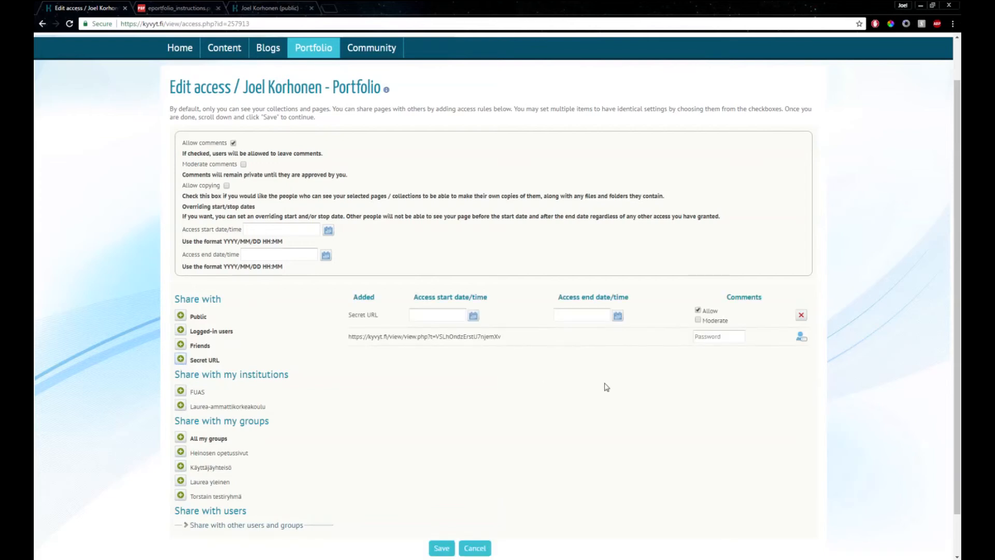
Step: Examine the secret URL's access start and end date fields, its link address and its optional password field
left_click(422, 316)
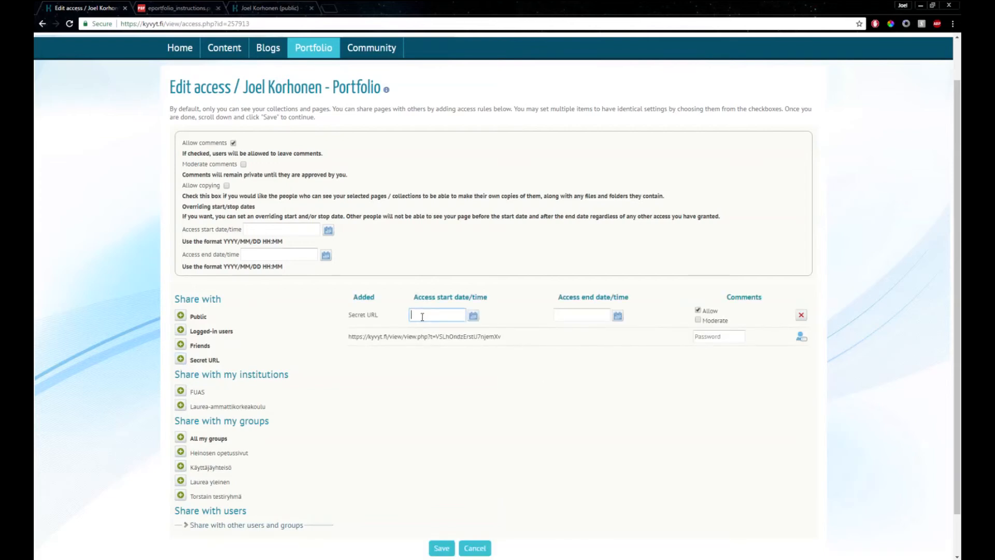
left_click(585, 312)
left_click(420, 327)
left_click(427, 315)
left_click(397, 264)
left_click_drag(514, 338, 351, 339)
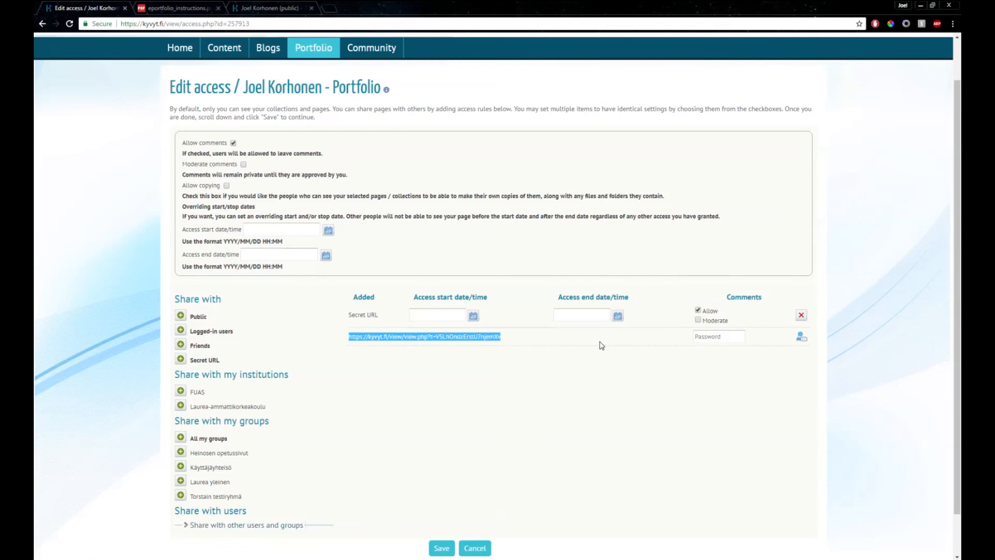
left_click(723, 337)
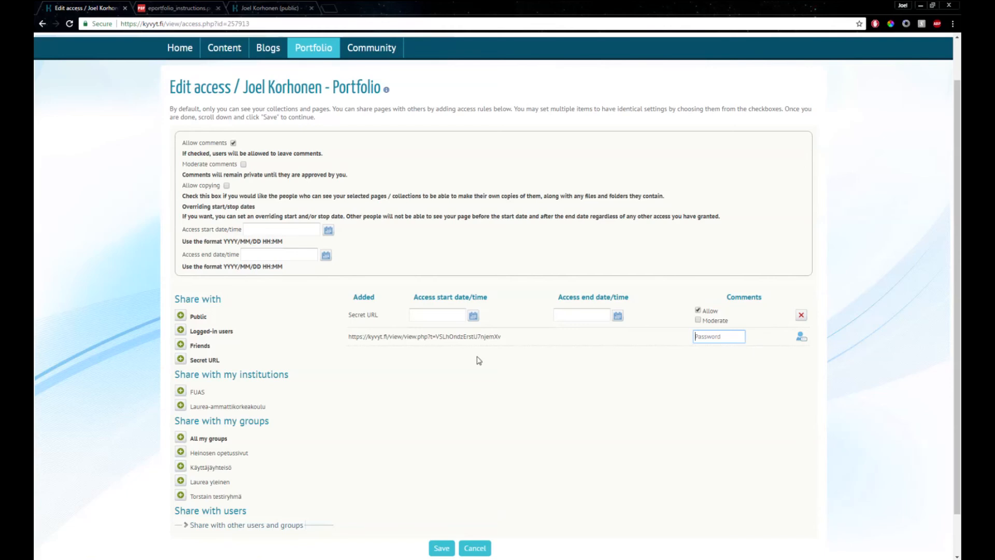
Step: Copy the page's secret URL and save the access settings
scroll(479, 360, "down", 2)
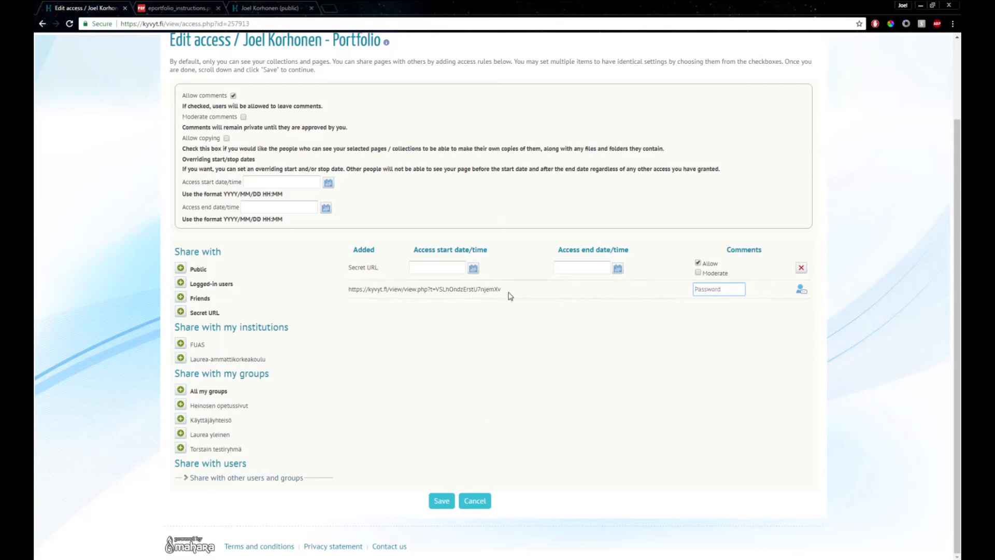
left_click_drag(546, 289, 347, 291)
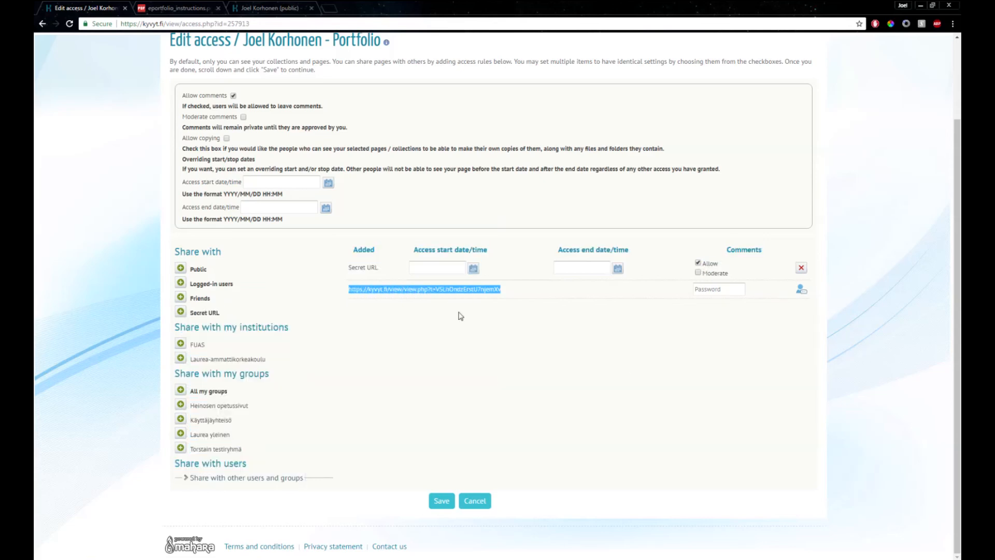
right_click(458, 289)
left_click(505, 300)
left_click(495, 311)
left_click(441, 502)
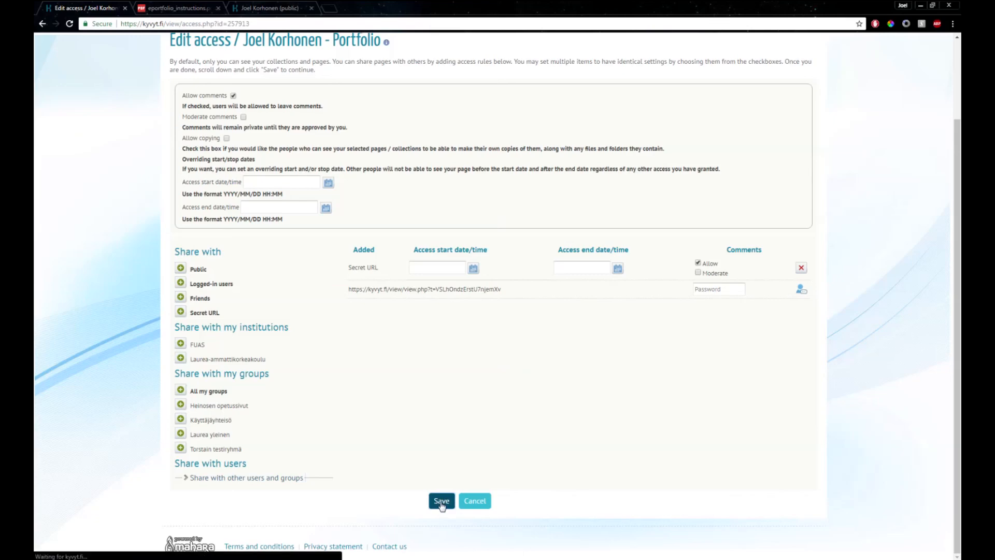
Step: Open the copied secret URL in a new browser tab and look through the shared portfolio page
left_click(330, 6)
key("ctrl+v")
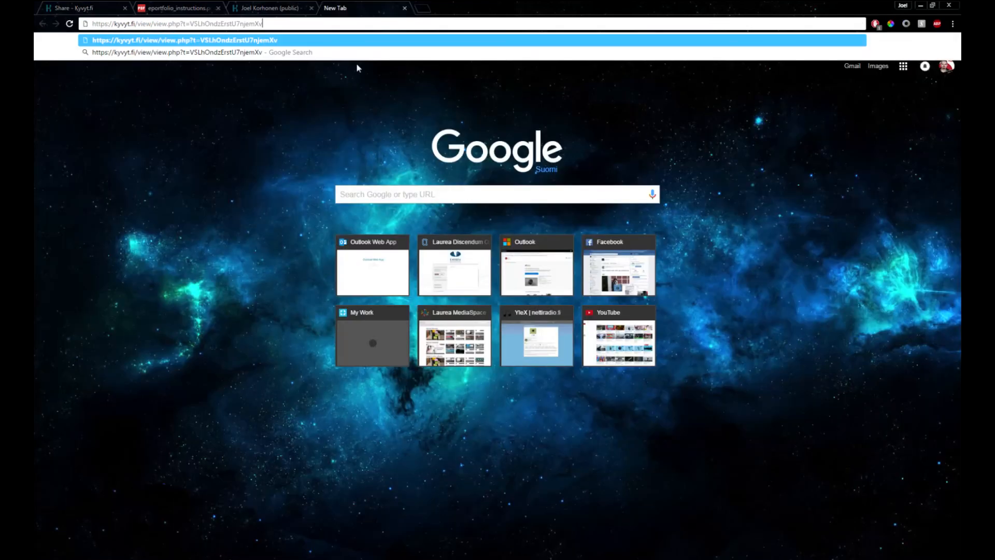
key("Return")
left_click(427, 25)
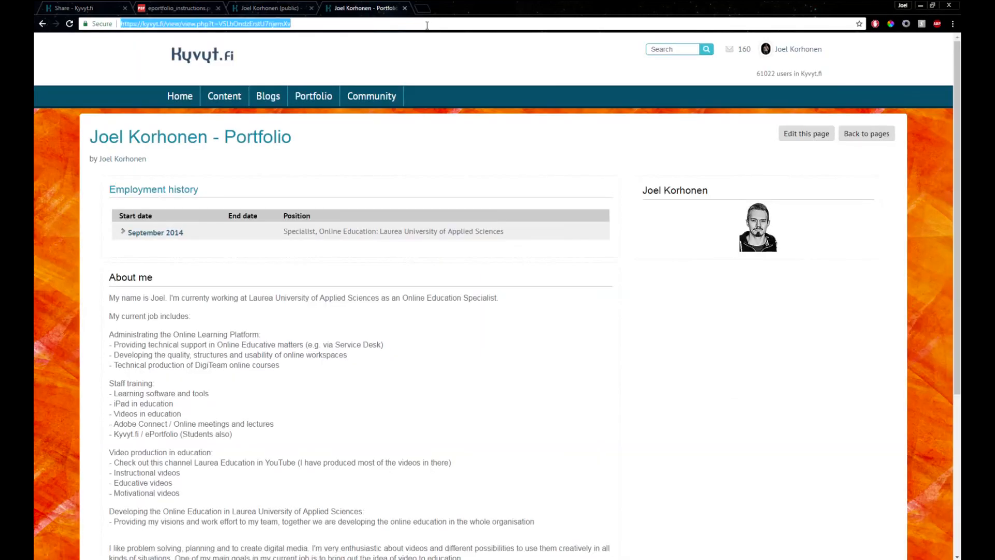
scroll(642, 320, "down", 5)
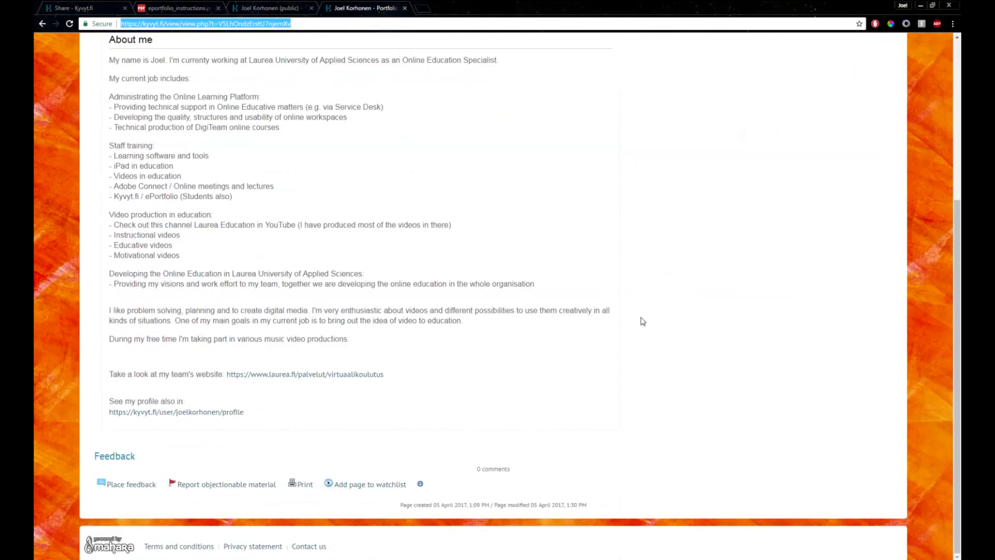
scroll(614, 398, "up", 4)
scroll(613, 399, "up", 1)
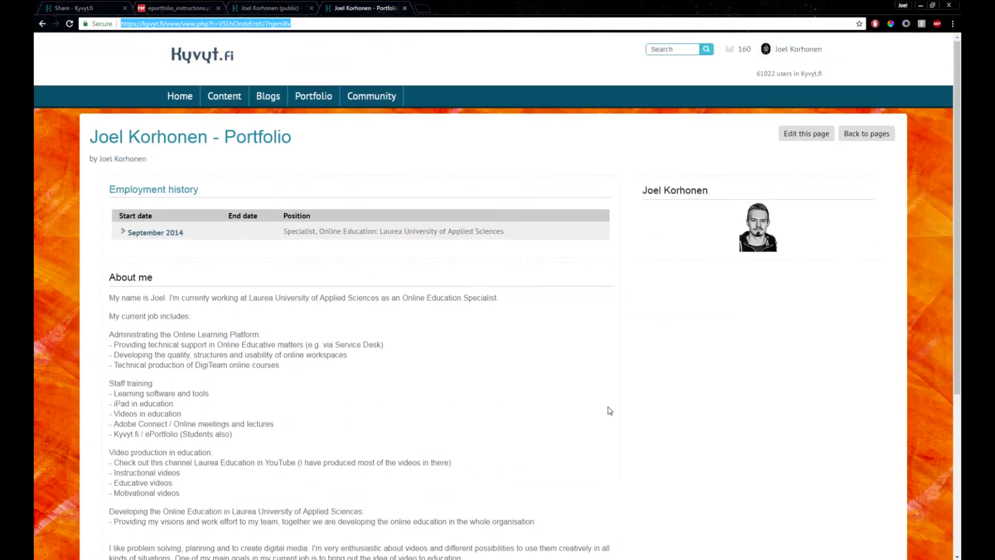